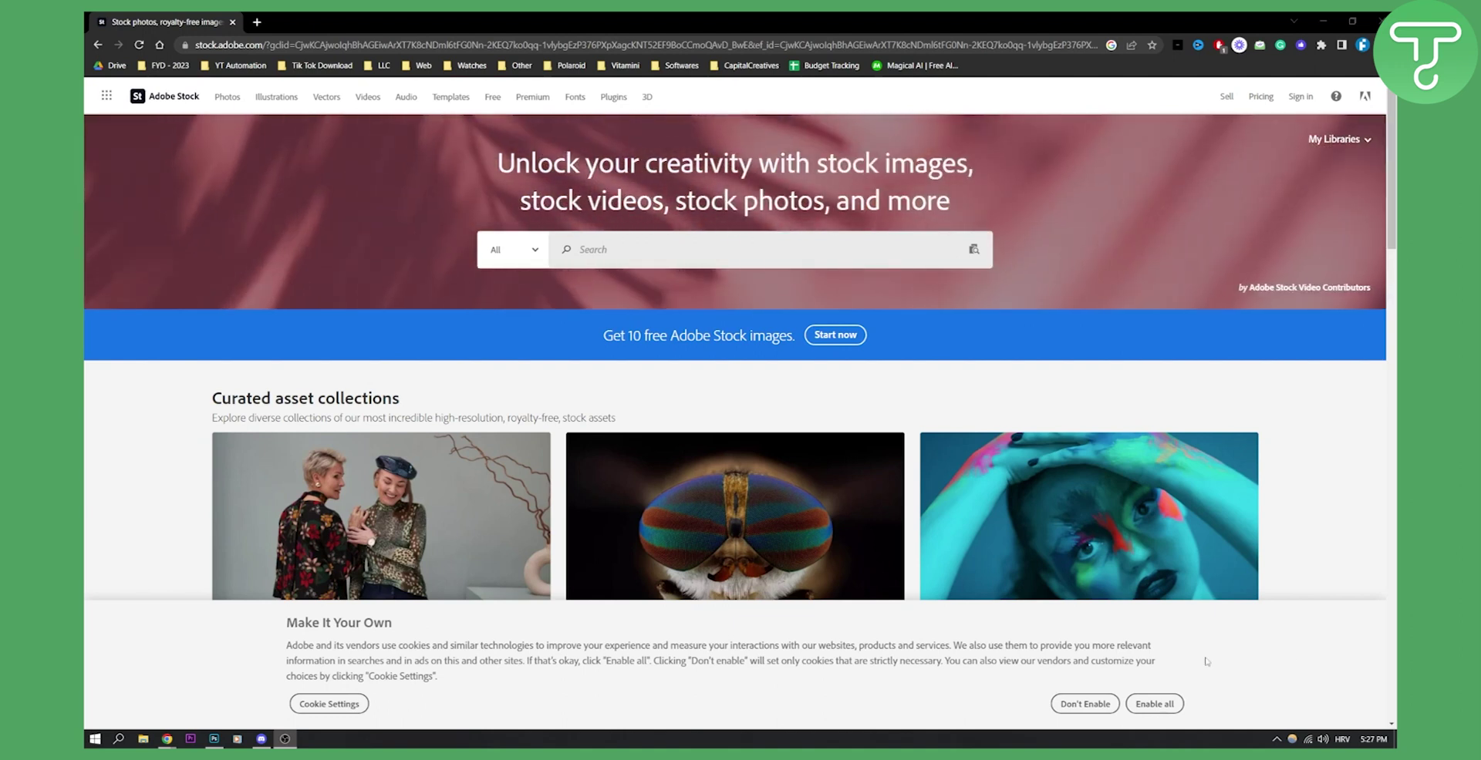
# Dismiss the Adobe Stock cookie notice by enabling all cookies
pyautogui.click(1153, 704)
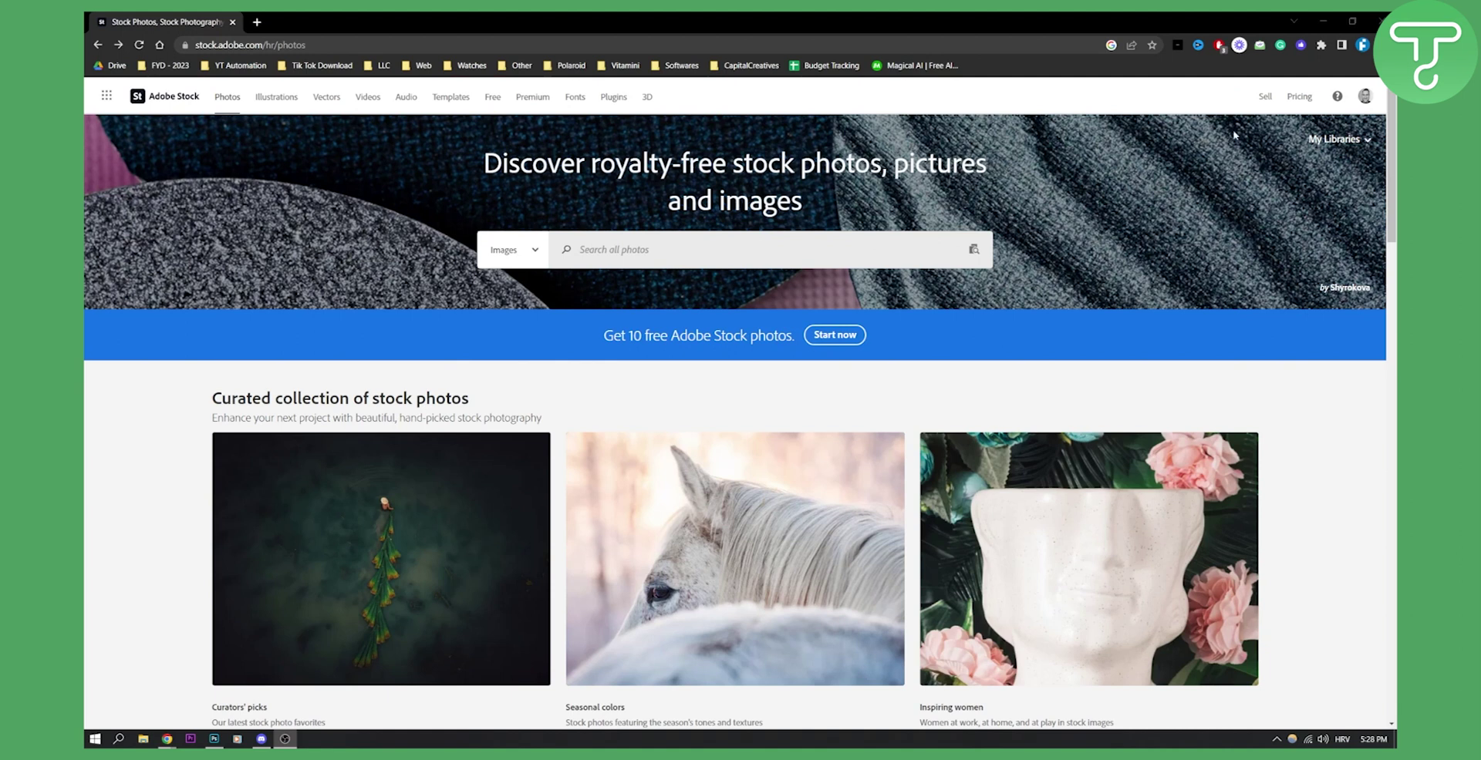
# Go to the contributor portal's Uploaded Files and show the In review submissions
pyautogui.click(1265, 97)
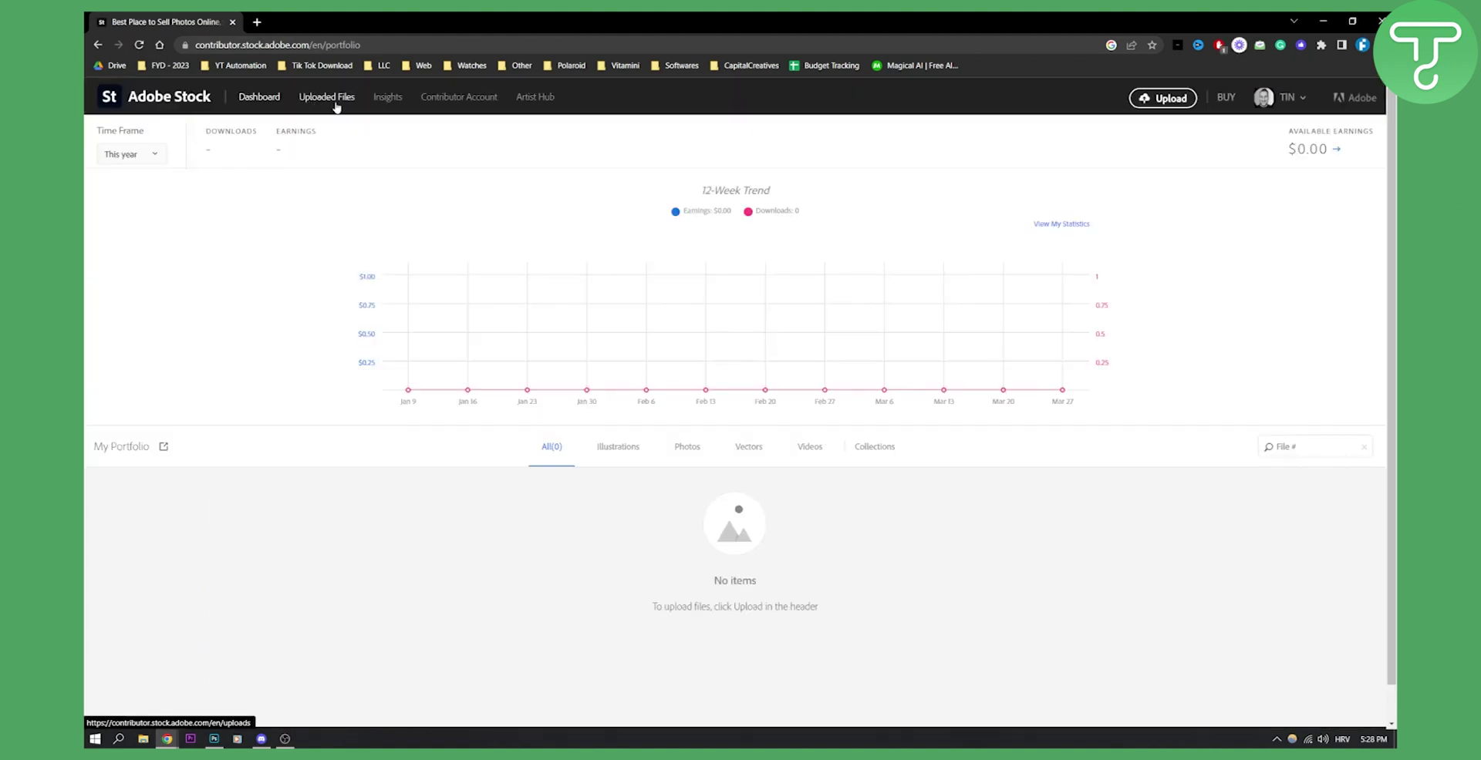
pyautogui.click(329, 101)
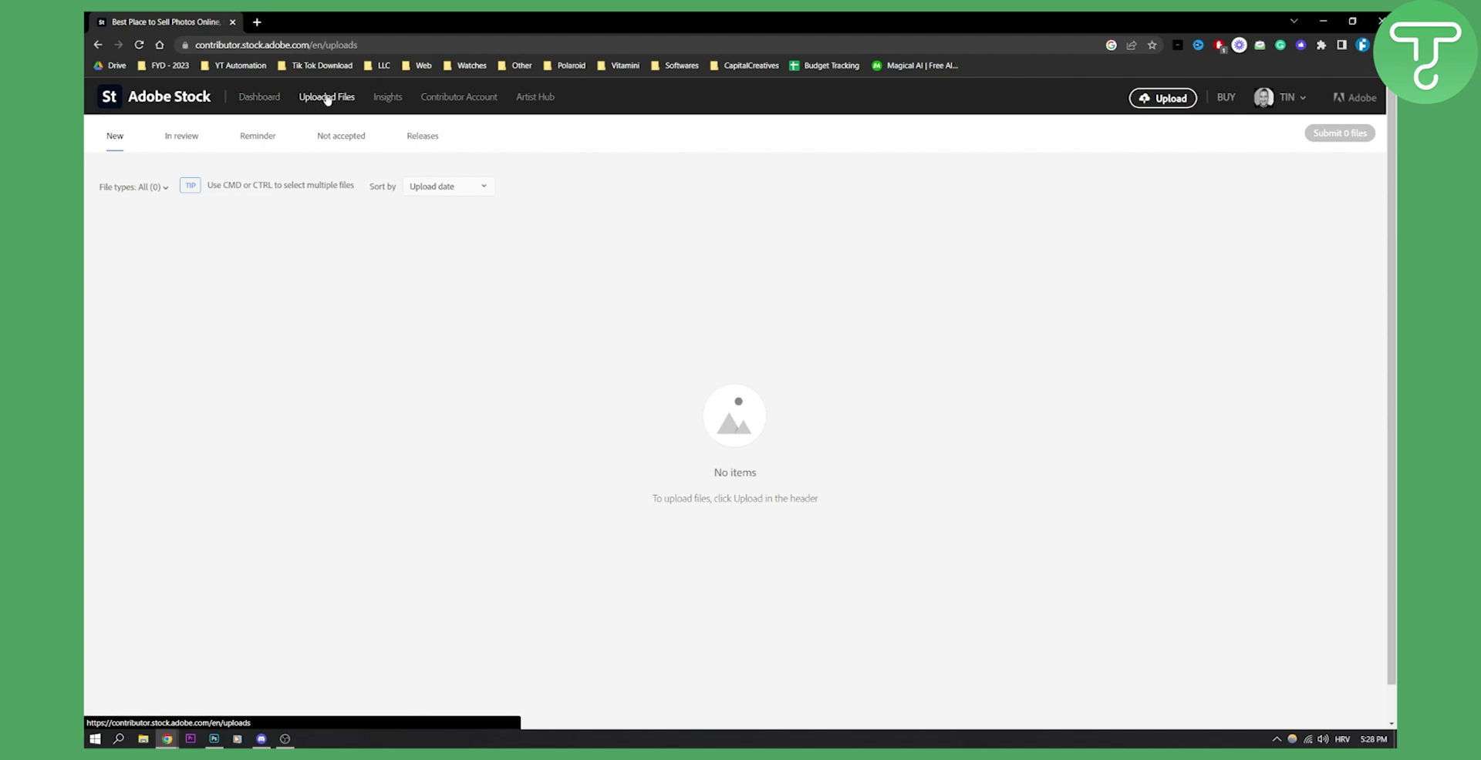
pyautogui.click(182, 139)
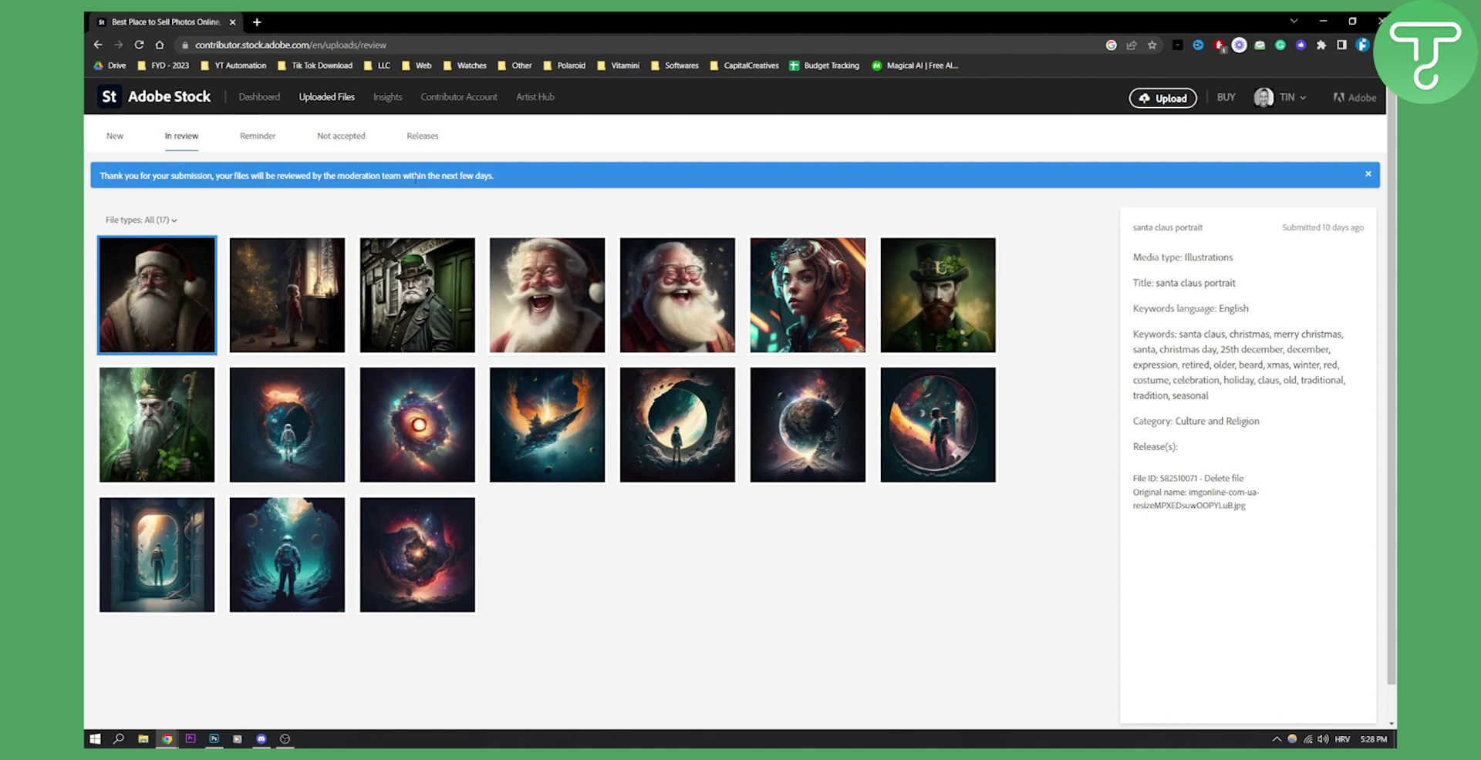
# Check a submission's date, then browse through the submissions to the St Patrick's Day image
pyautogui.moveTo(1367, 227); pyautogui.dragTo(1282, 228)
pyautogui.click(1288, 225)
pyautogui.press('Right')
pyautogui.press('Right')
pyautogui.press('Right')
pyautogui.press('Right')
pyautogui.press('Right')
pyautogui.press('Right')
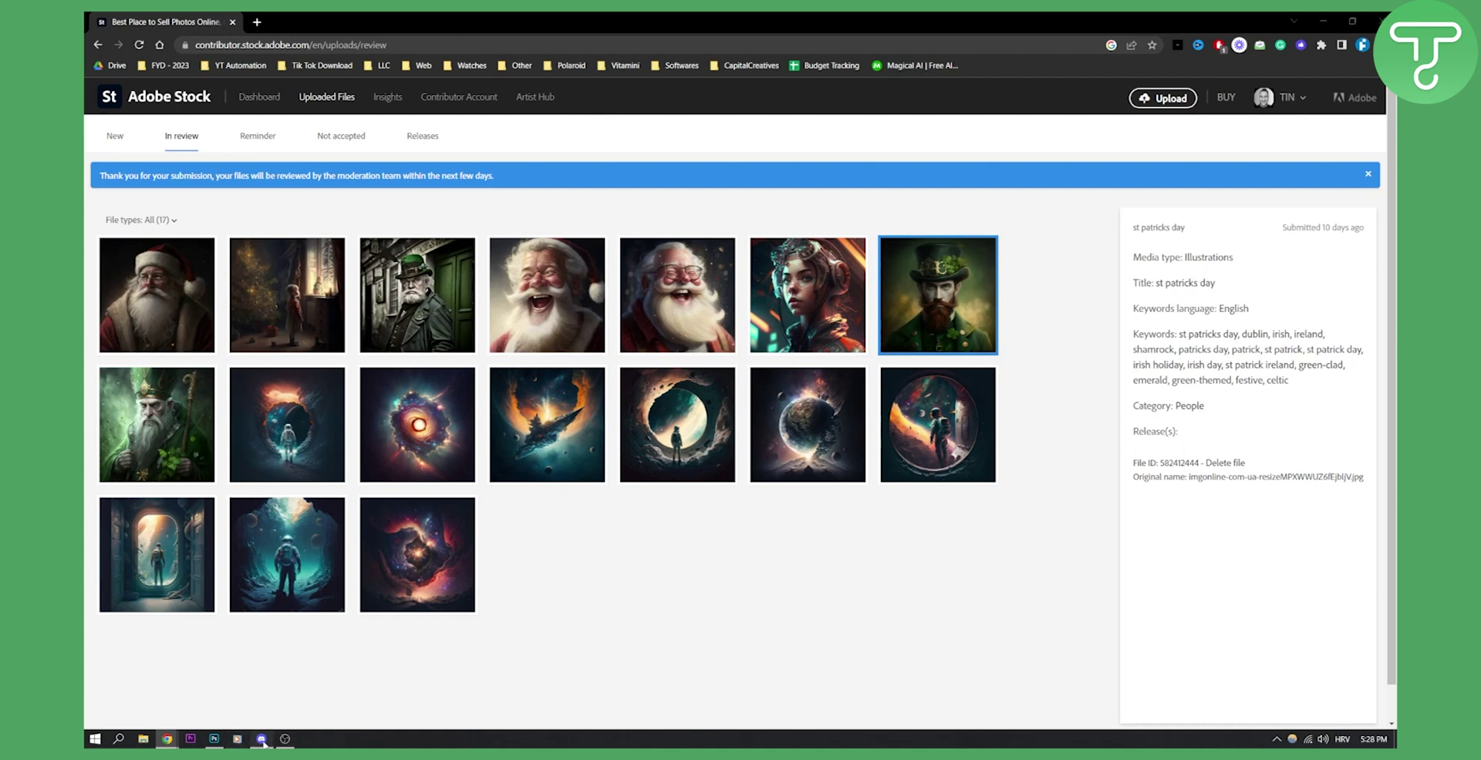
pyautogui.hotkey('alt', 'Tab')
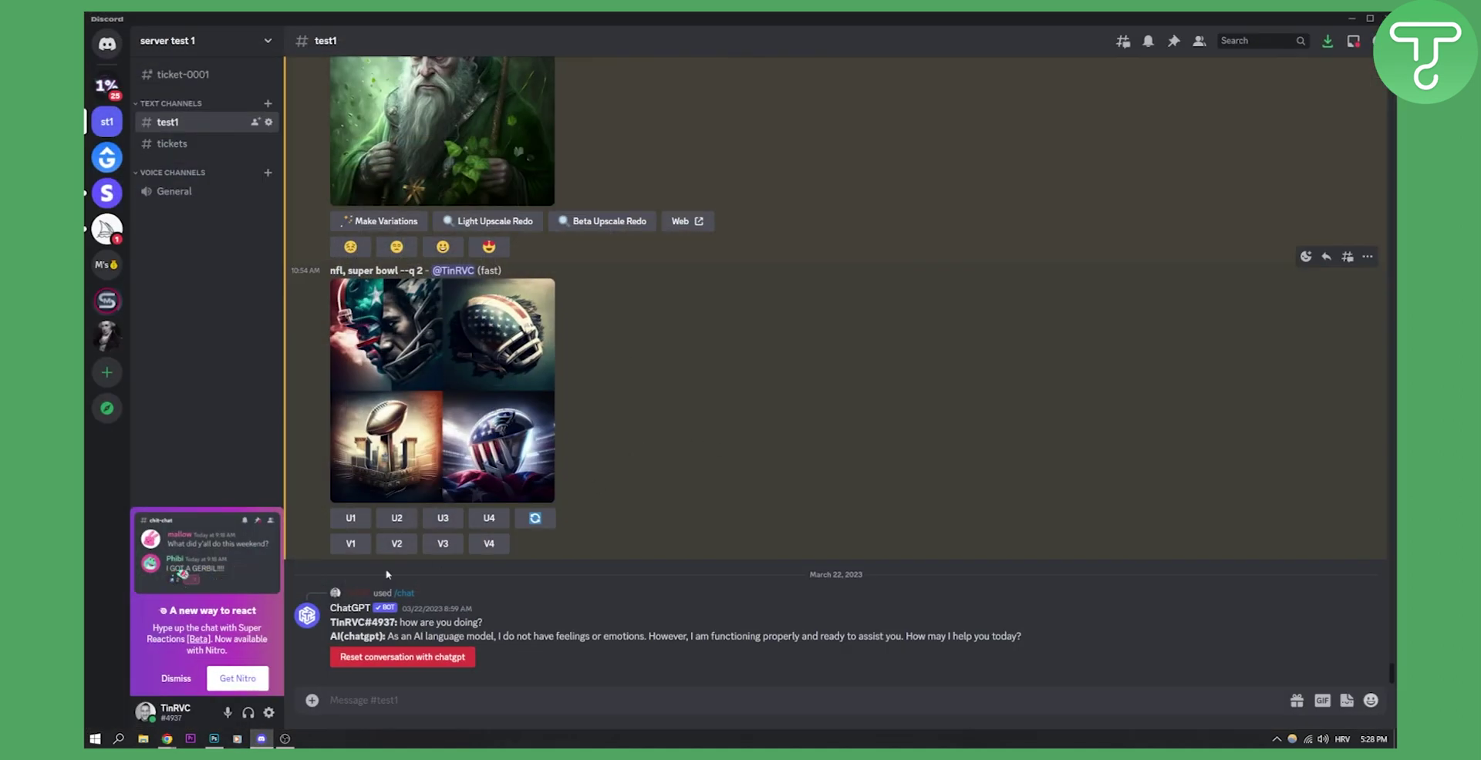
pyautogui.scroll(4, 640, 444)
pyautogui.scroll(7, 408, 408)
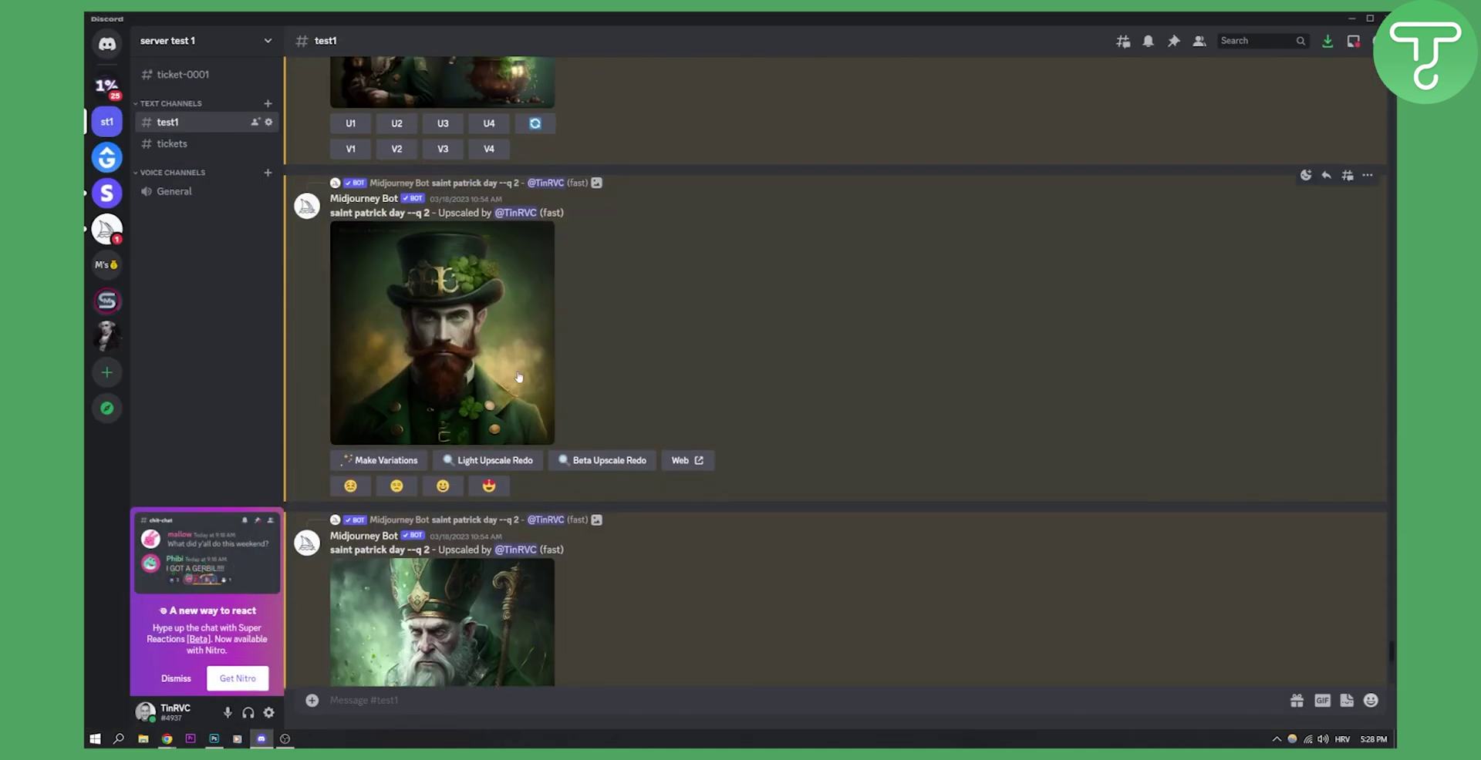
pyautogui.scroll(10, 502, 324)
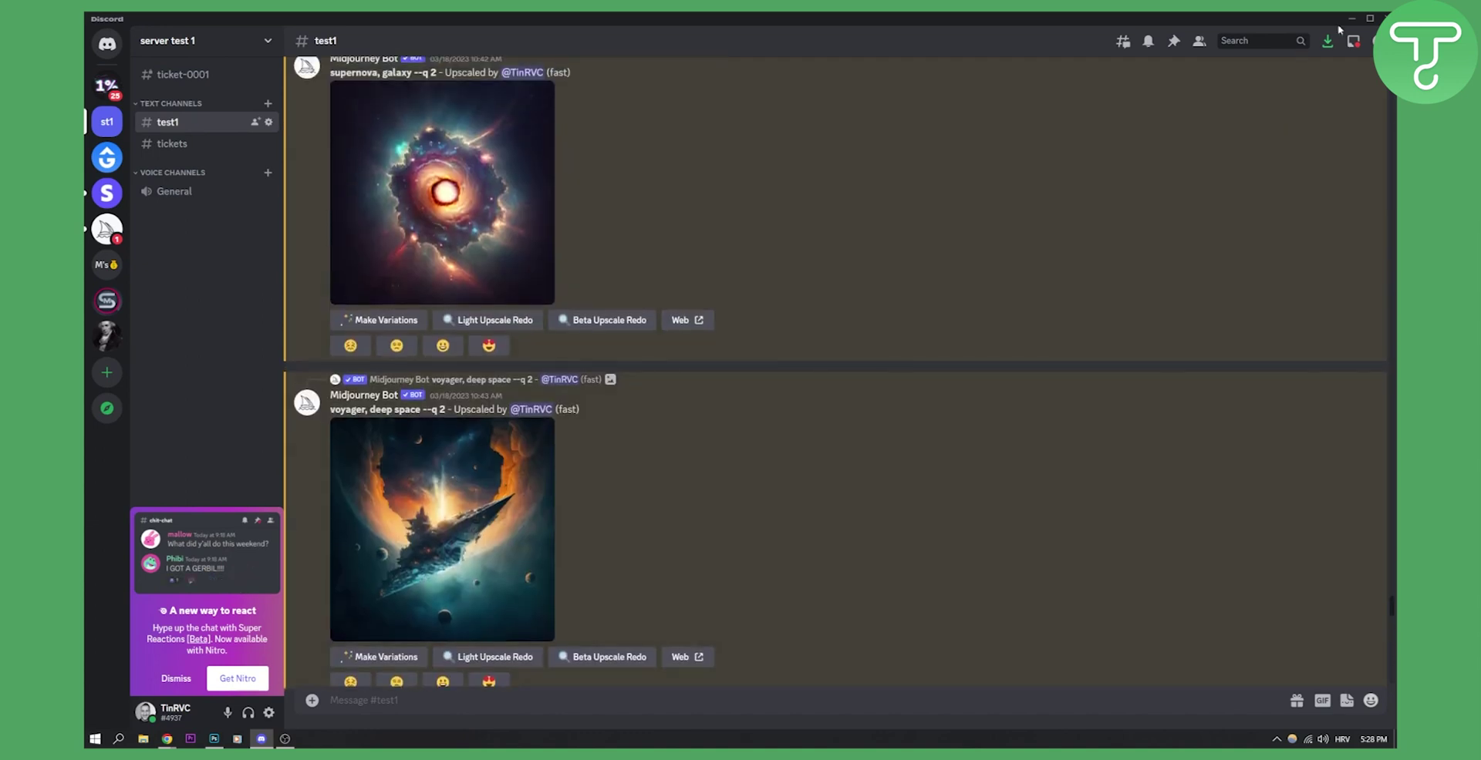
pyautogui.hotkey('alt', 'Tab')
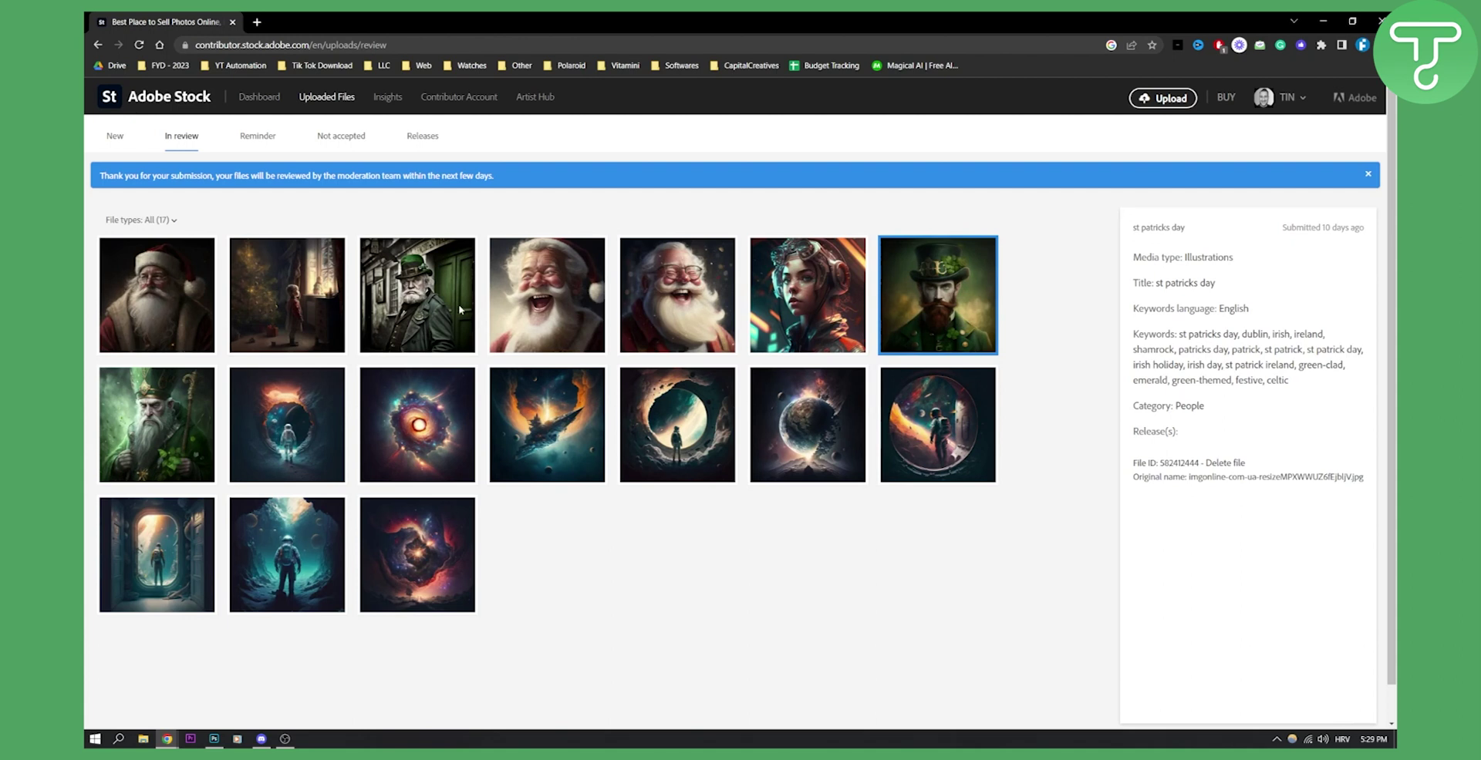
# Upload the circuit board image from File Explorer into the New uploads
pyautogui.click(114, 138)
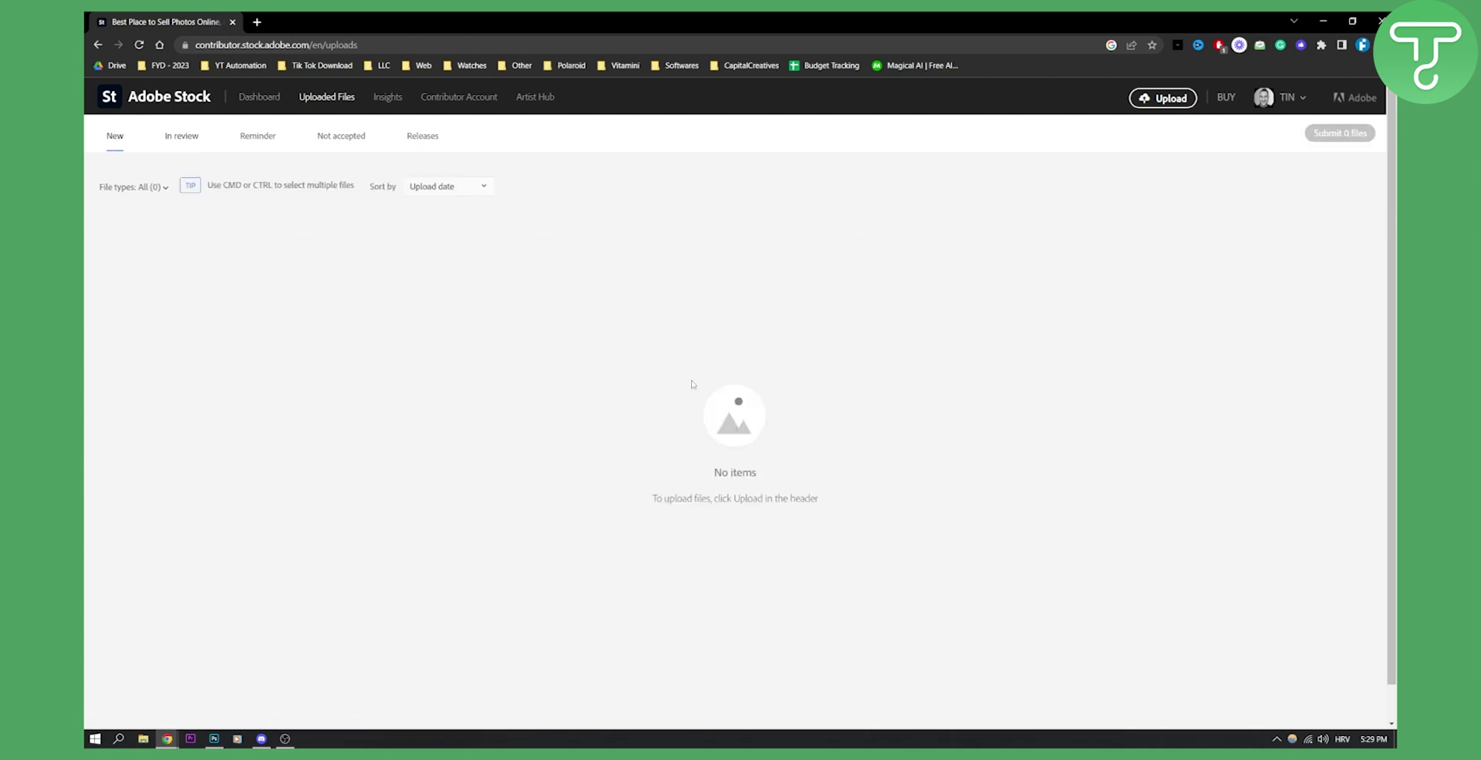
pyautogui.click(1168, 99)
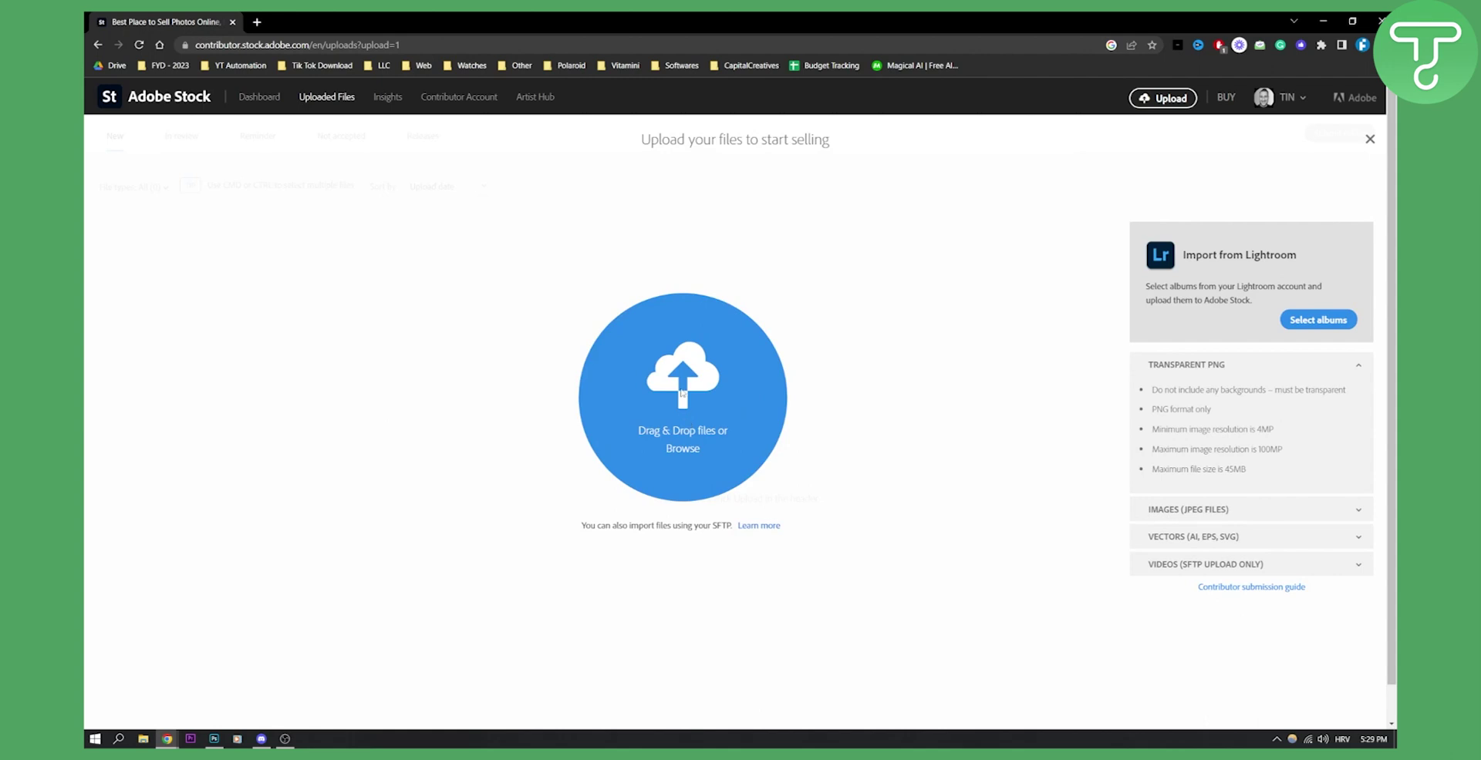
pyautogui.click(143, 738)
pyautogui.moveTo(1386, 432); pyautogui.dragTo(764, 371)
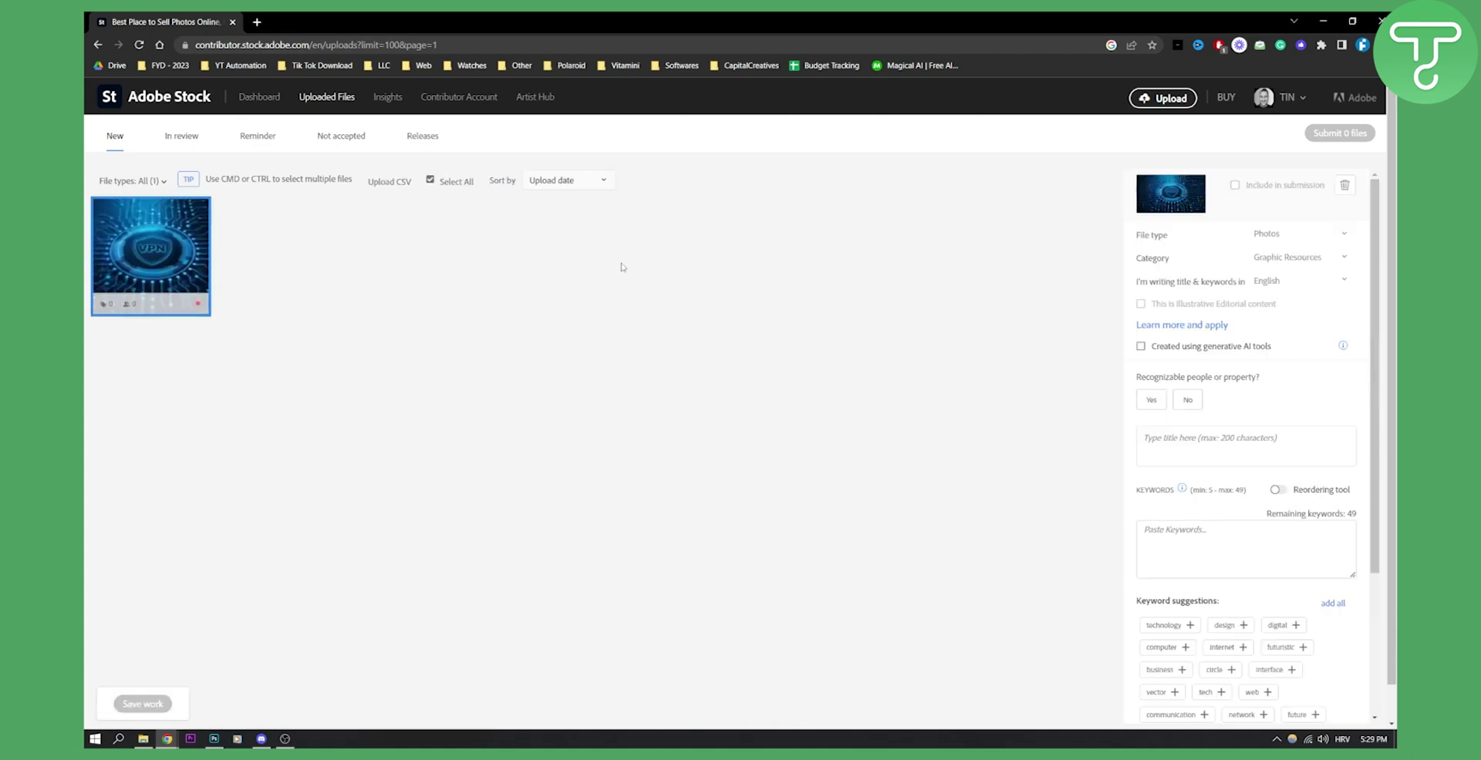
# Set file type to Illustrations, keep category Graphic Resources, and tick Created using generative AI tools
pyautogui.click(1295, 237)
pyautogui.click(1299, 261)
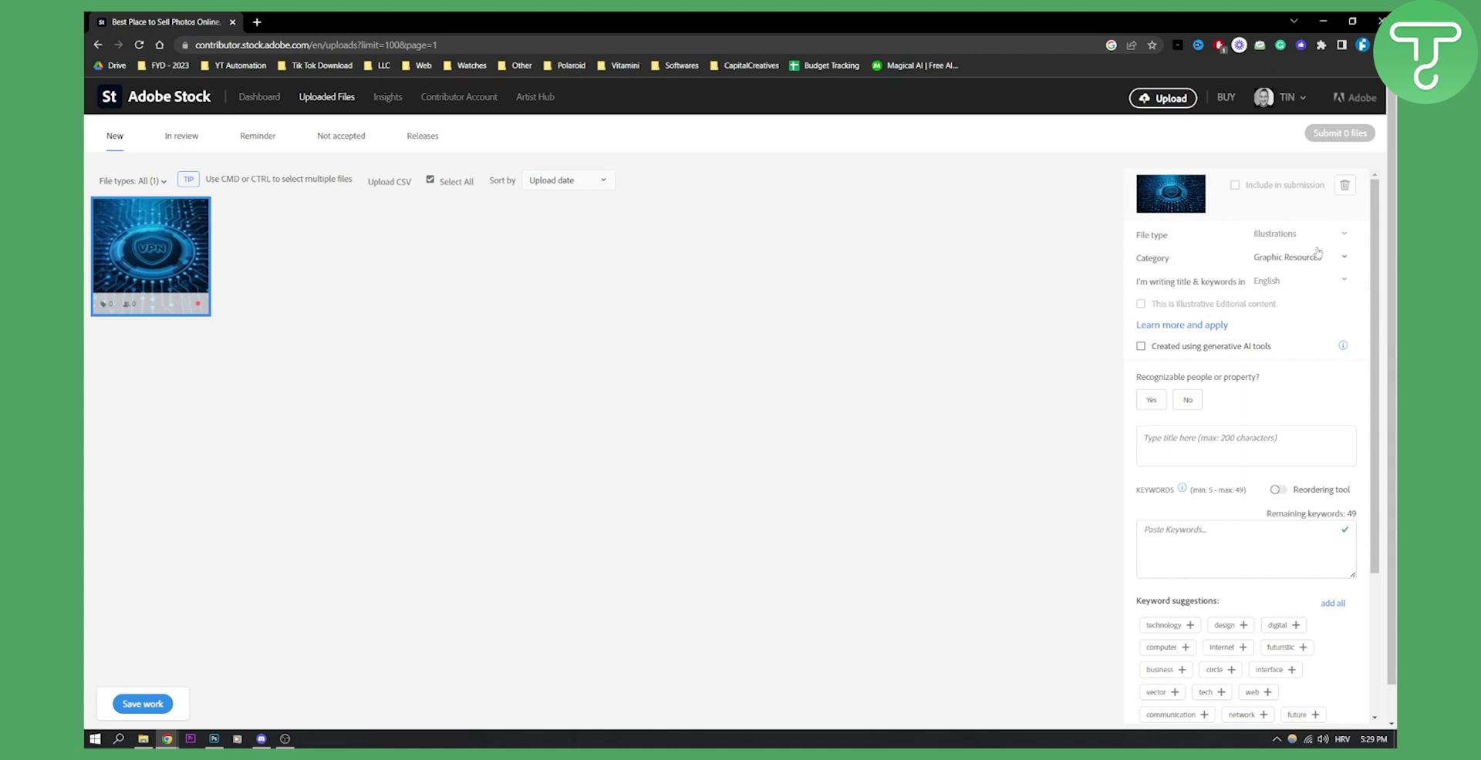
pyautogui.click(1314, 259)
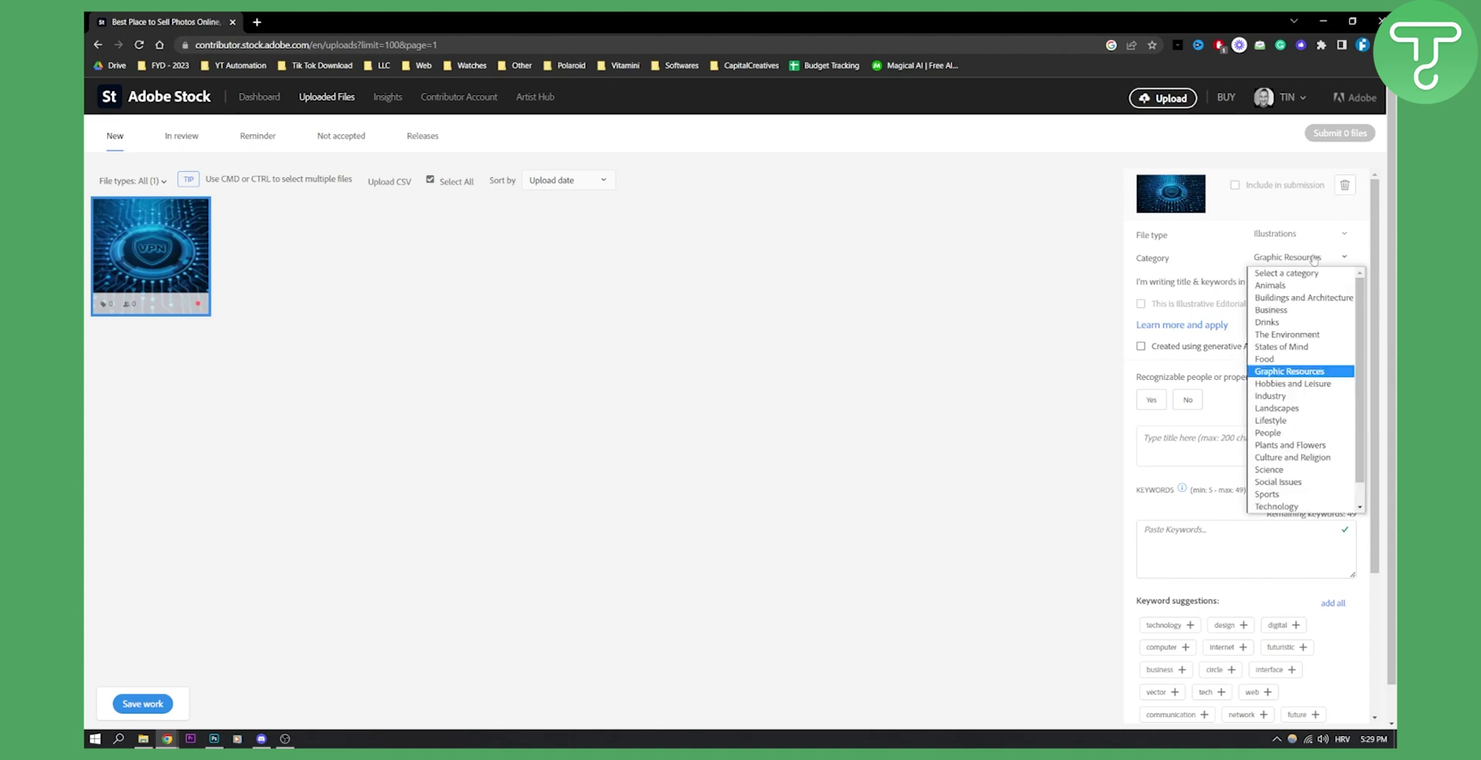
pyautogui.click(1292, 372)
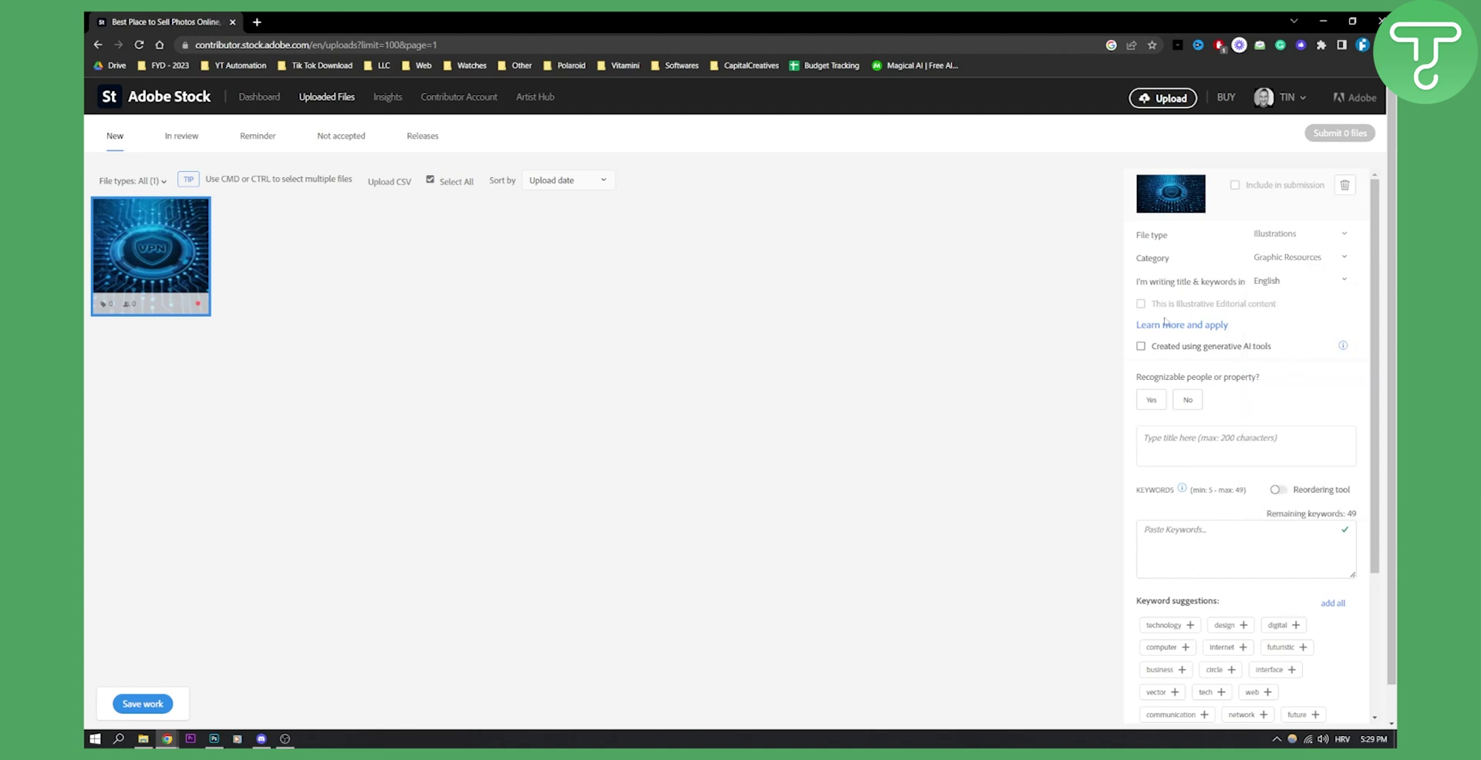
pyautogui.click(1140, 347)
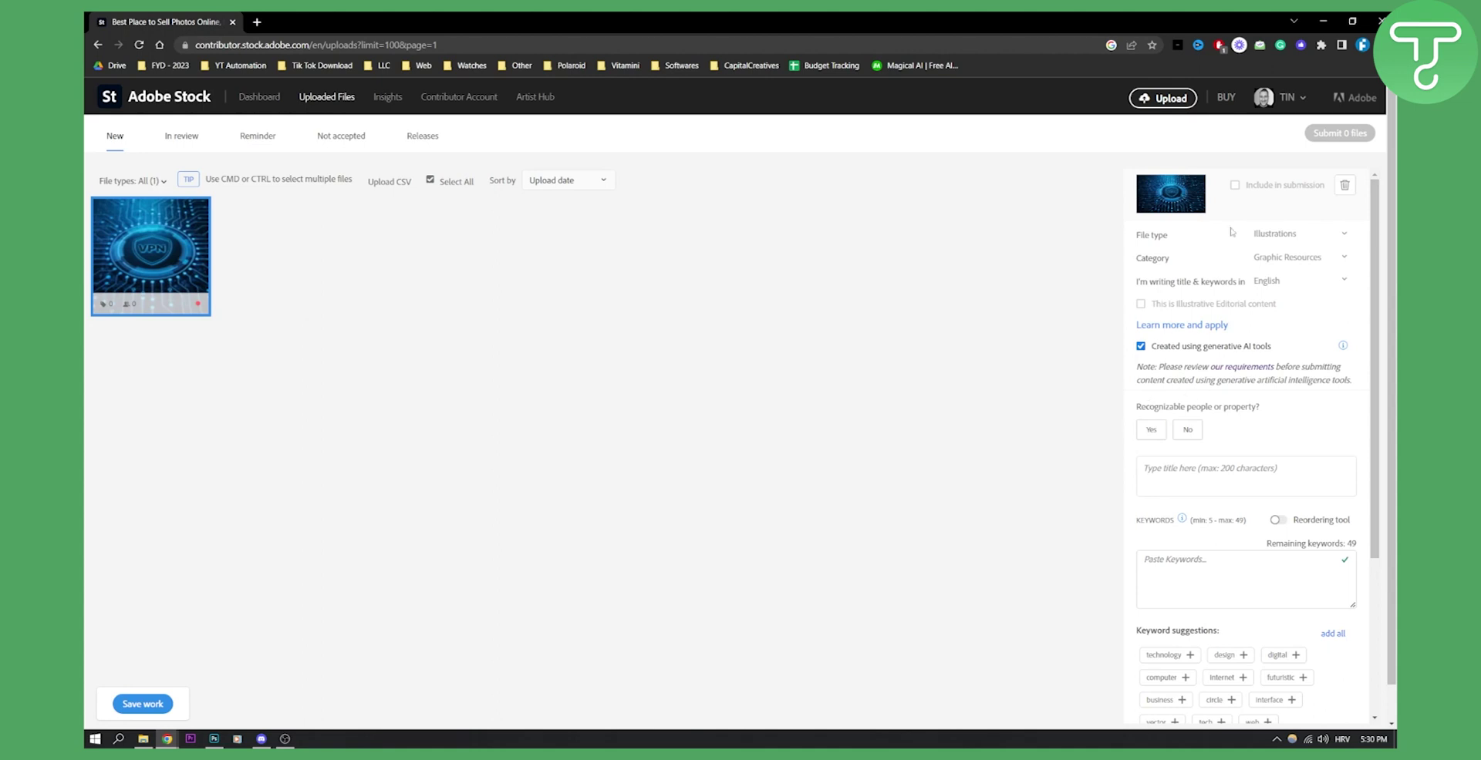
# Declare no recognizable people or property and title the image 'circuit board background'
pyautogui.click(1188, 429)
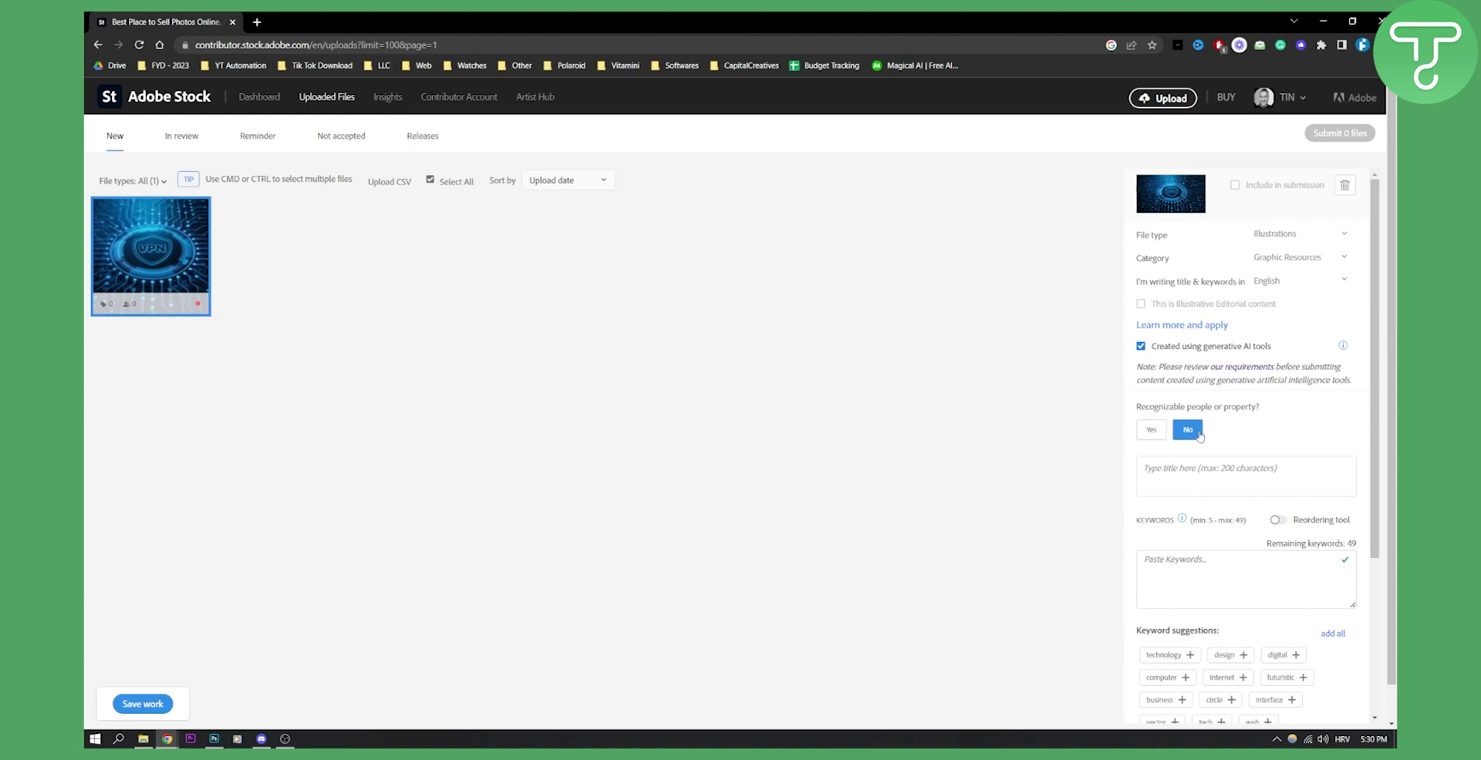
pyautogui.click(1203, 475)
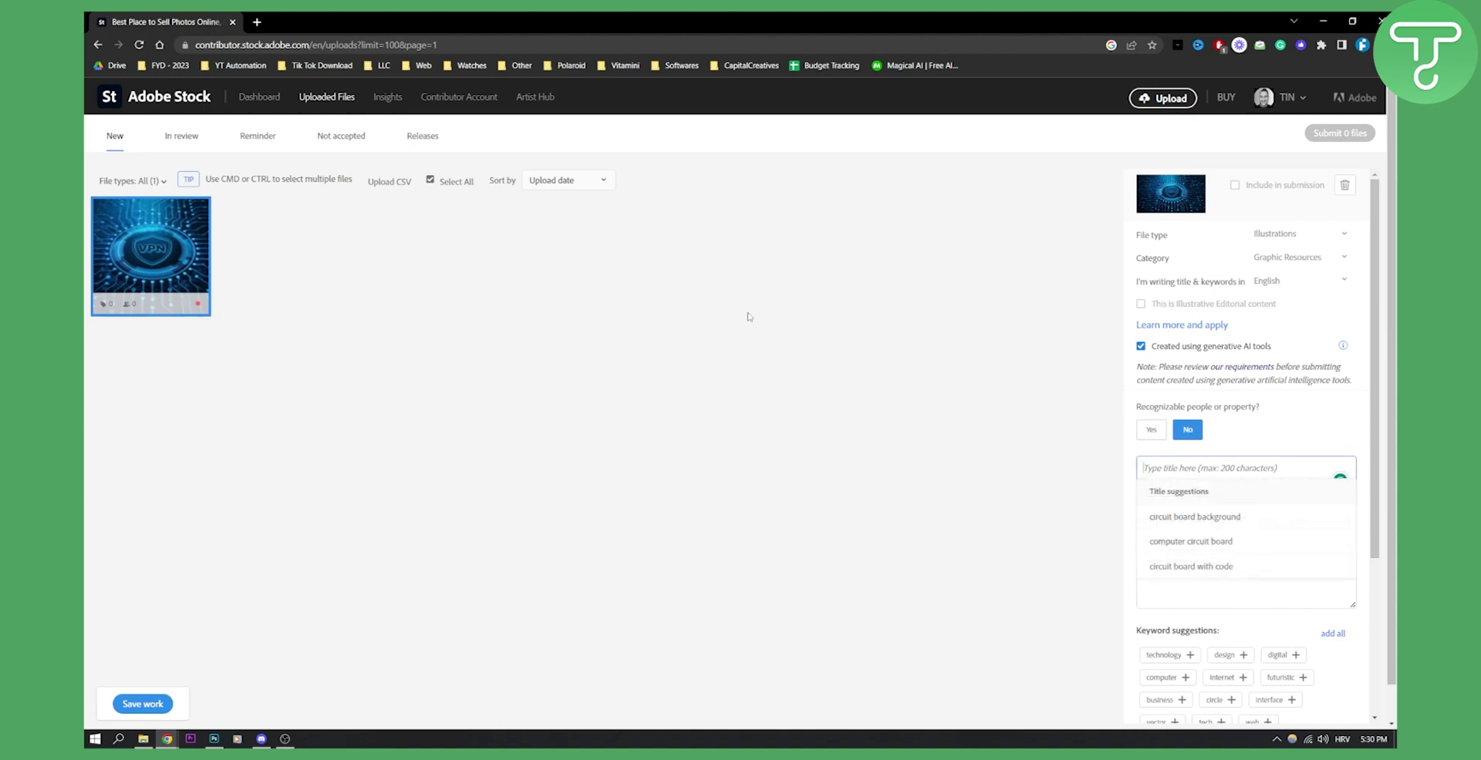
pyautogui.click(1169, 518)
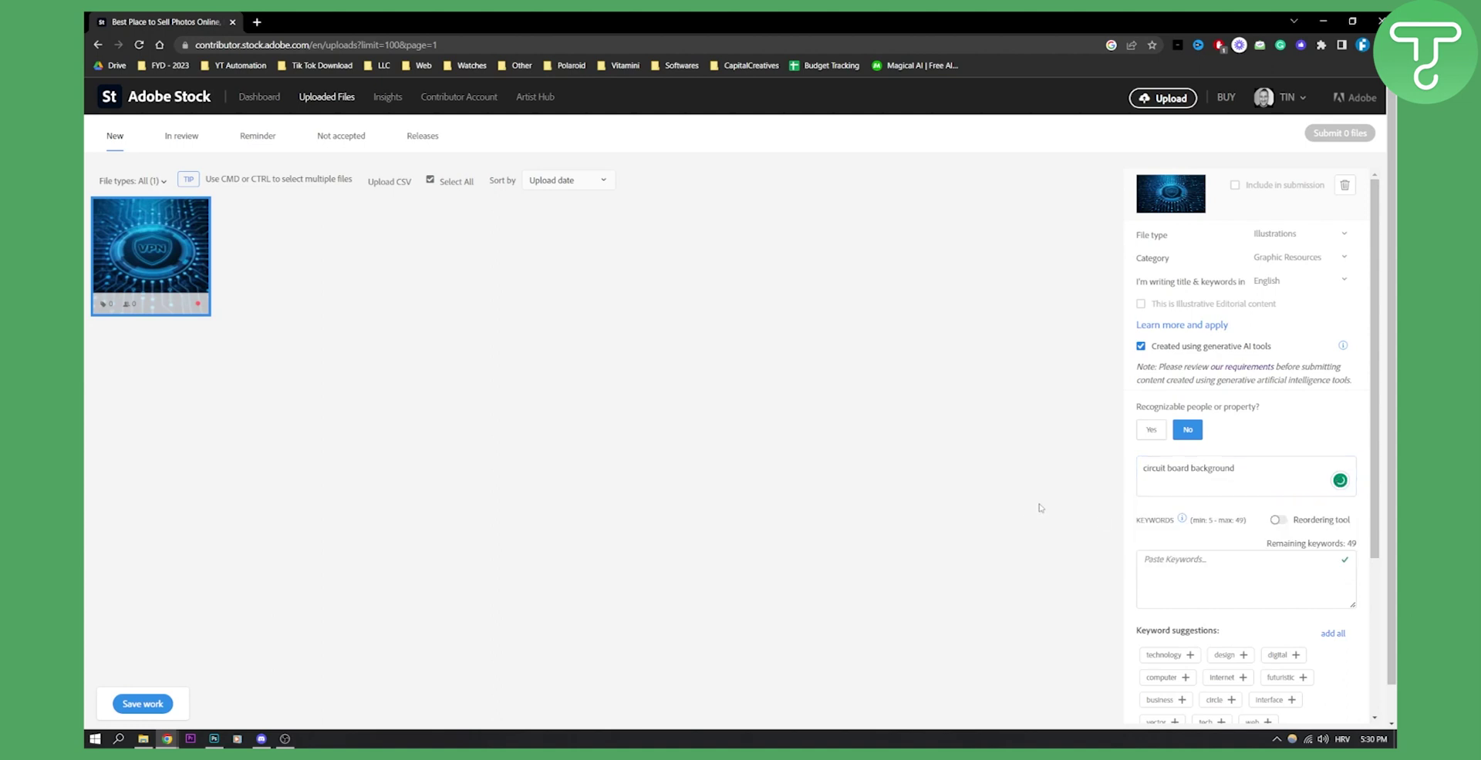
# Add keywords technology, digital, design, internet, circle and tech
pyautogui.scroll(-1, 1039, 508)
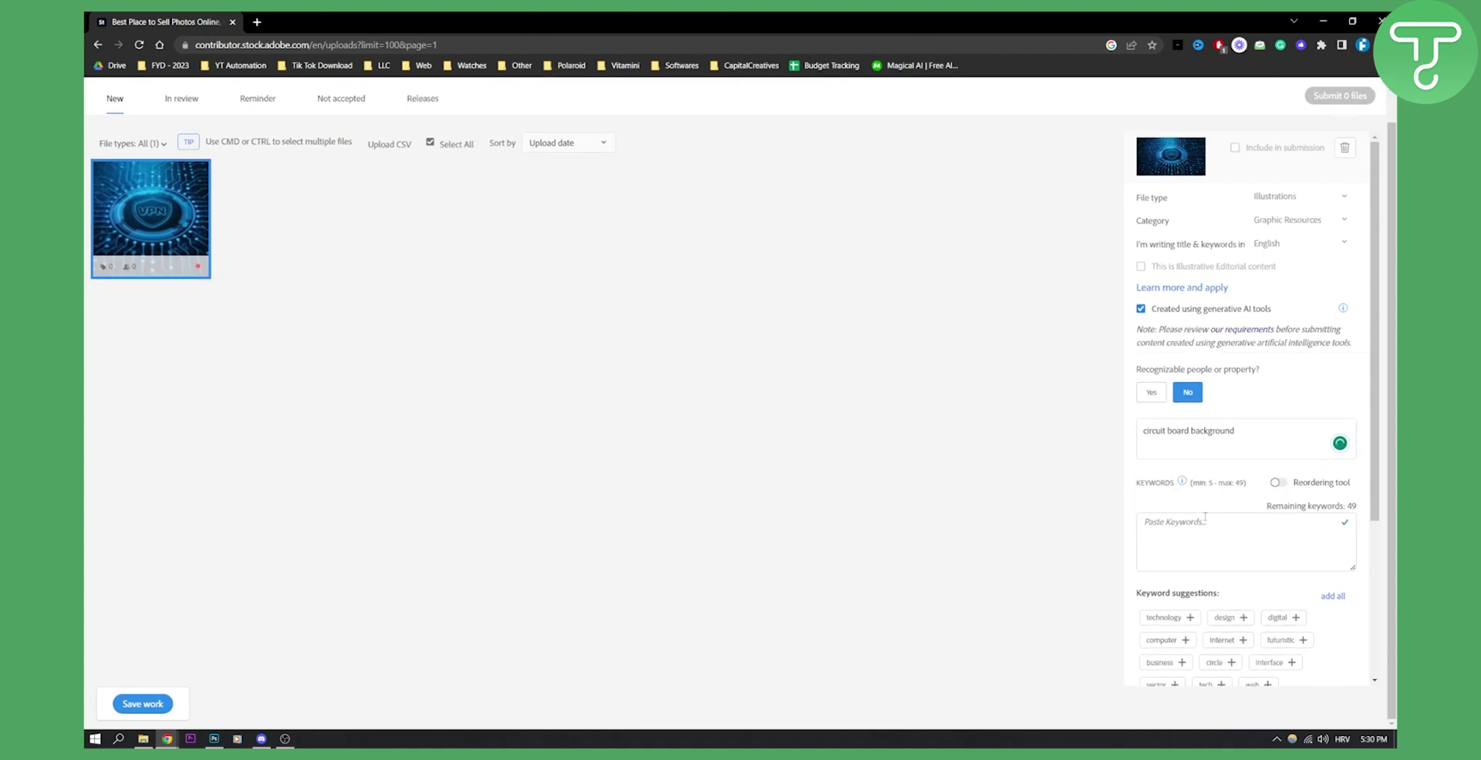
pyautogui.click(1190, 617)
pyautogui.click(1296, 628)
pyautogui.click(1244, 628)
pyautogui.scroll(1, 1249, 586)
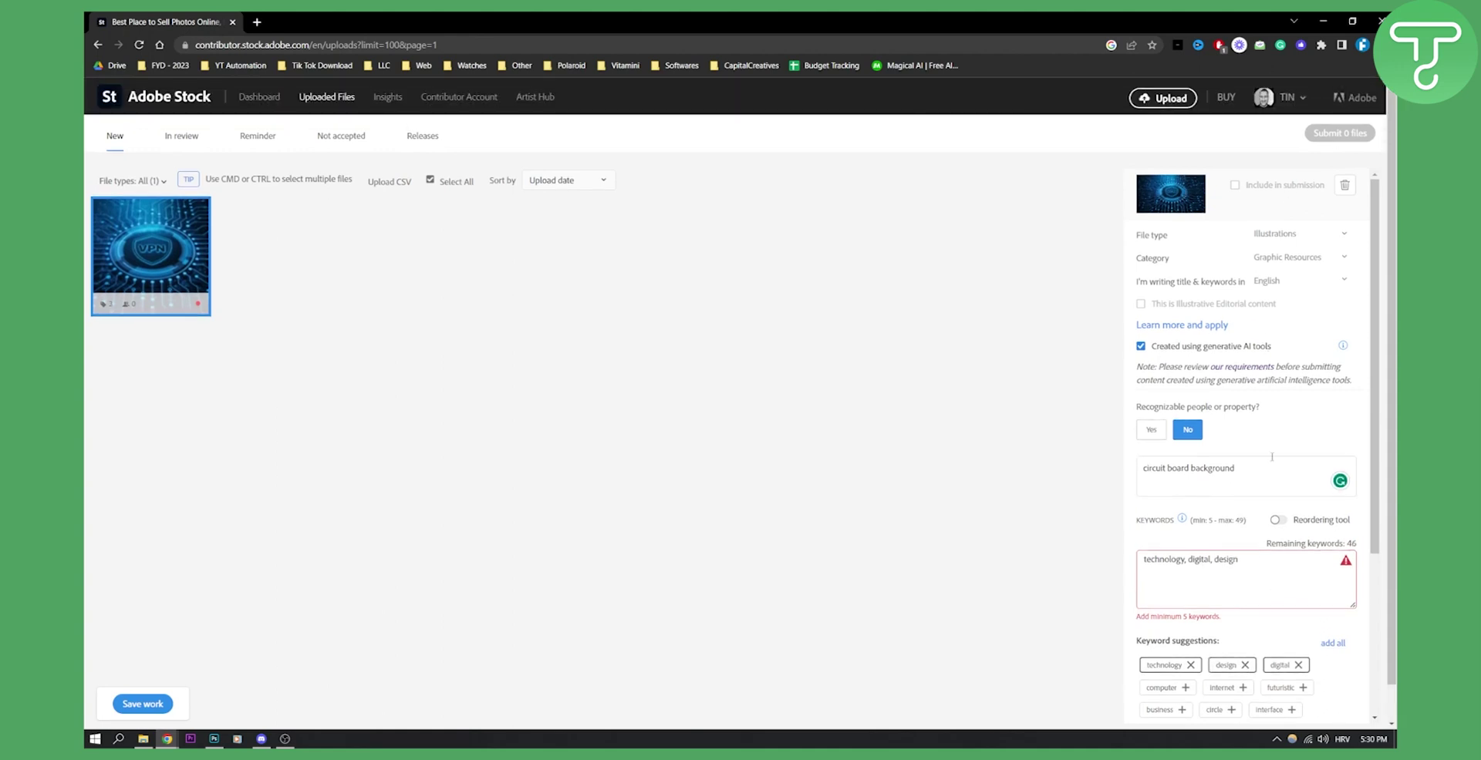
pyautogui.scroll(-2, 1200, 534)
pyautogui.scroll(-2, 1239, 584)
pyautogui.click(1226, 549)
pyautogui.click(1217, 572)
pyautogui.click(1207, 593)
# Submit the one prepared file for review and confirm
pyautogui.scroll(4, 1356, 555)
pyautogui.click(1337, 134)
pyautogui.click(879, 337)
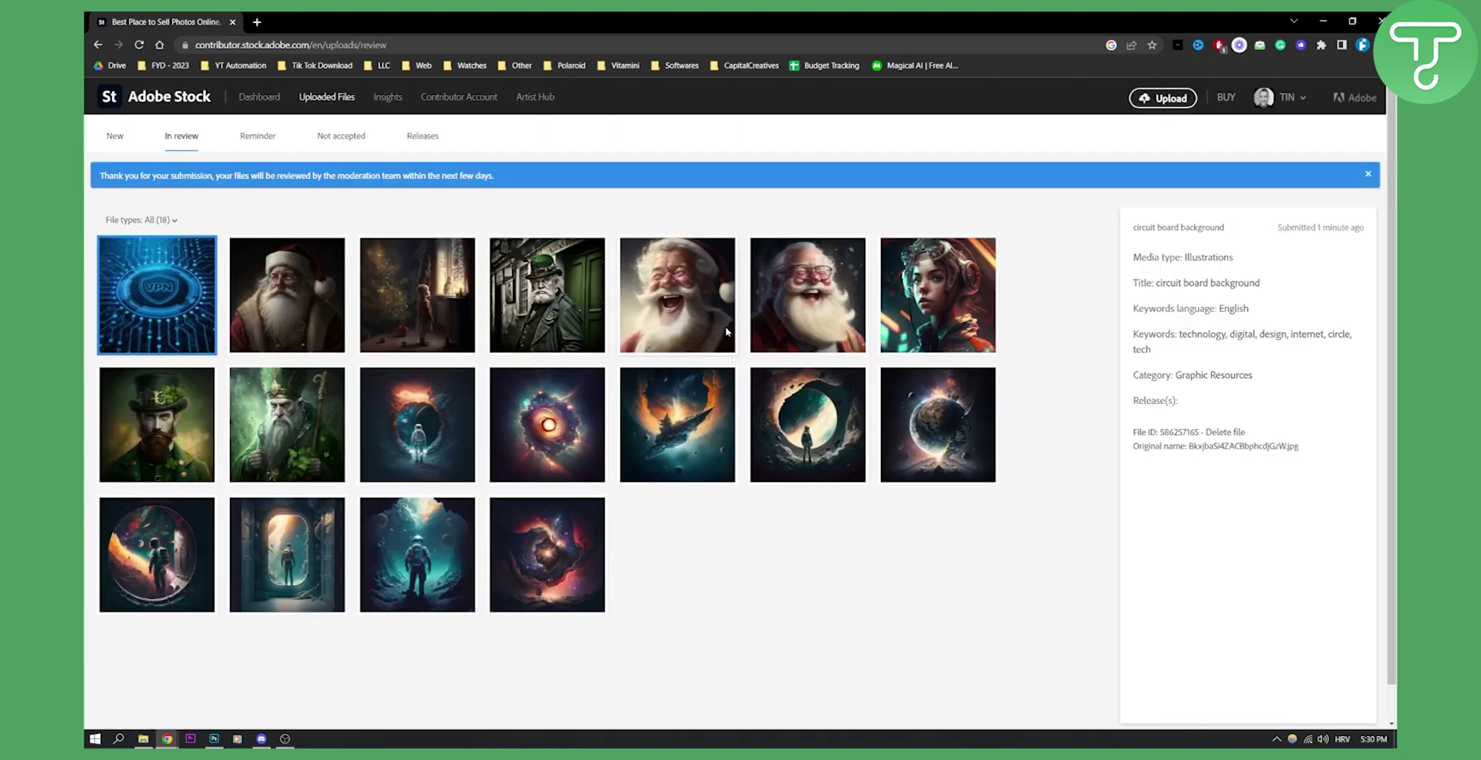